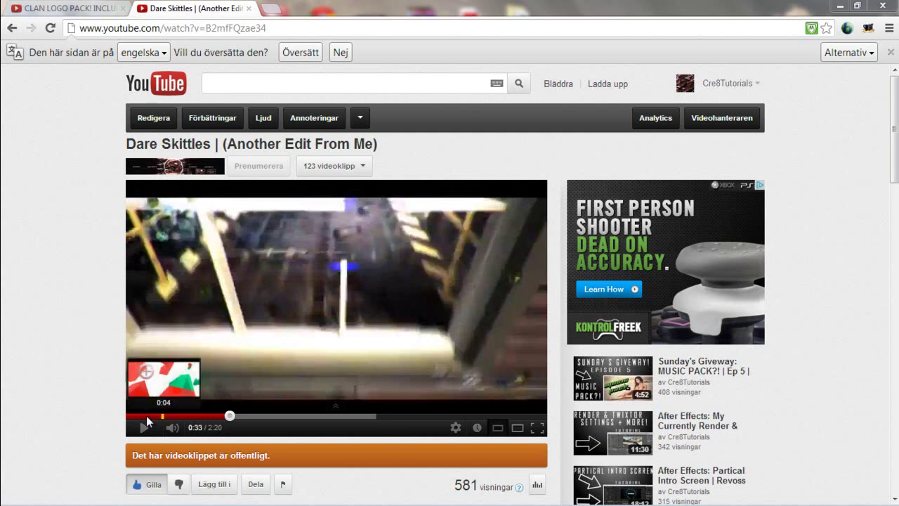
Step: Scrub the Dare Skittles video to 0:16, pause on its logo shot, and switch to Cinema 4D
left_click(146, 416)
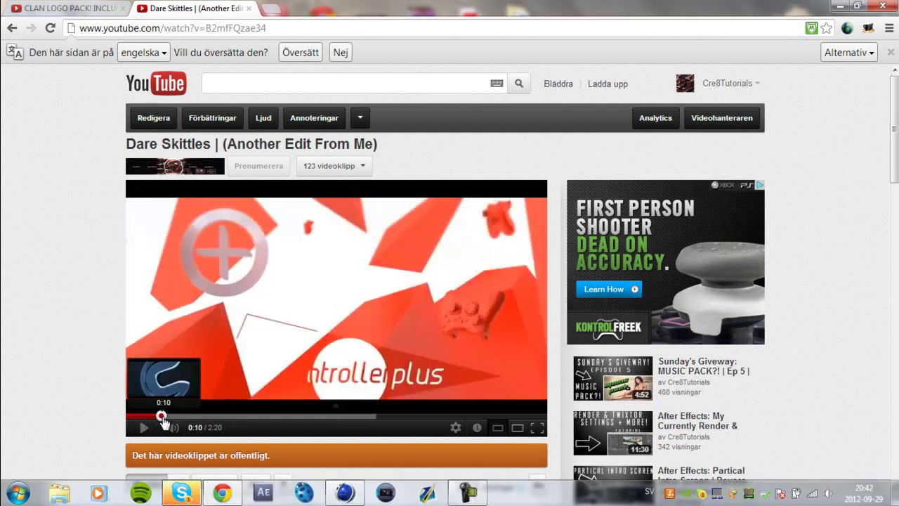
left_click(166, 417)
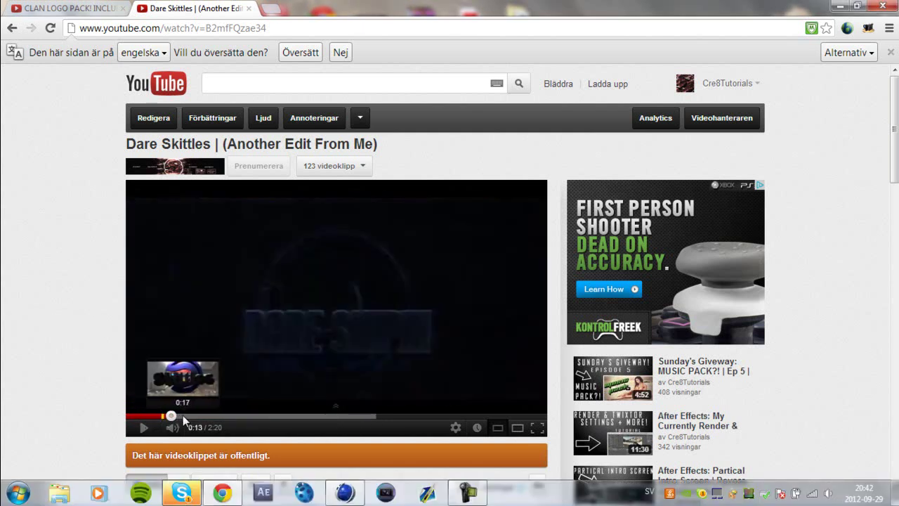
left_click(182, 416)
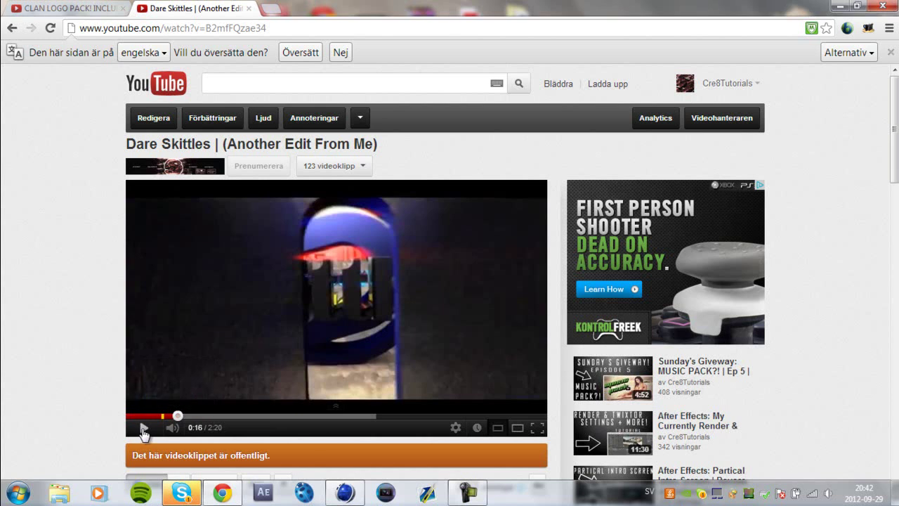
left_click(143, 427)
left_click(143, 428)
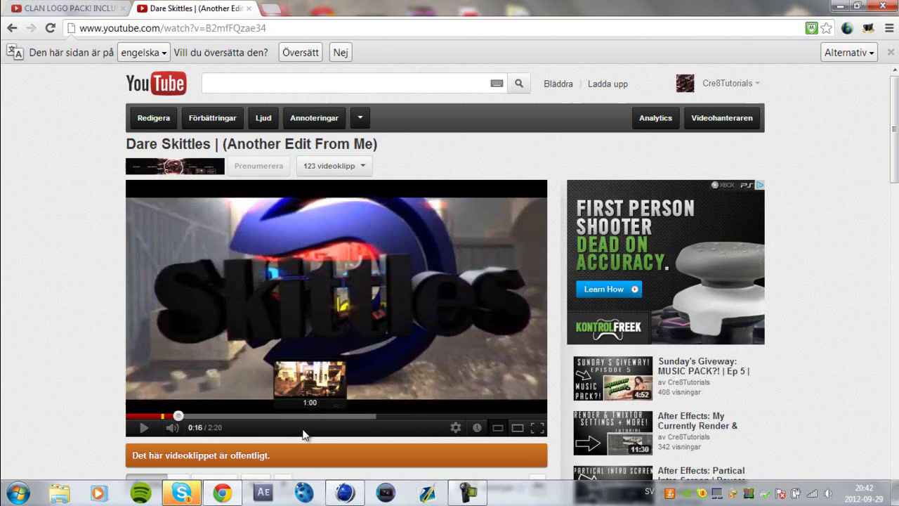
left_click(356, 495)
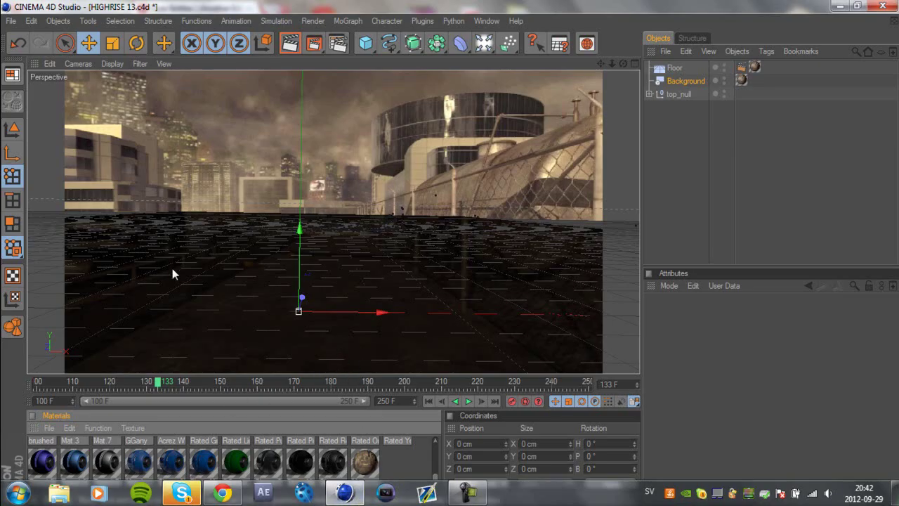
Step: Move the timeline to frame 100 and select Floor, Background and top_null in turn
left_click_drag(160, 383, 2, 407)
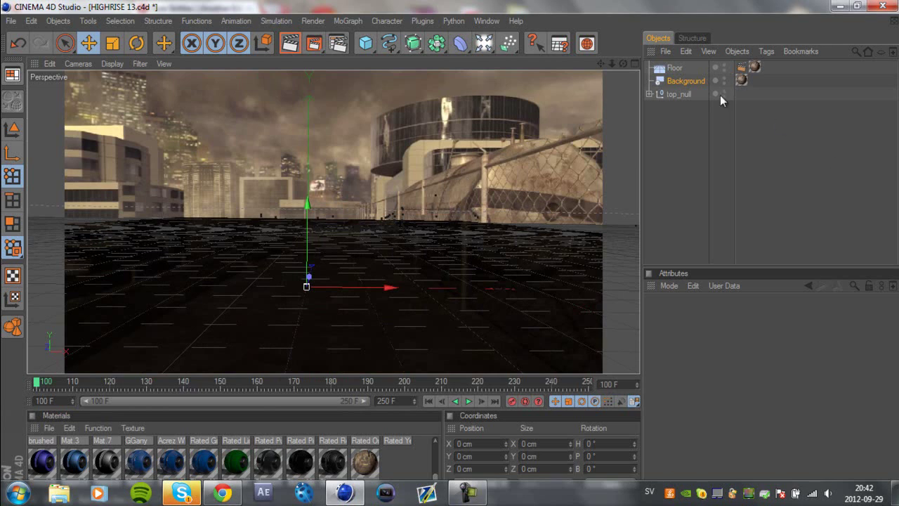
left_click(679, 69)
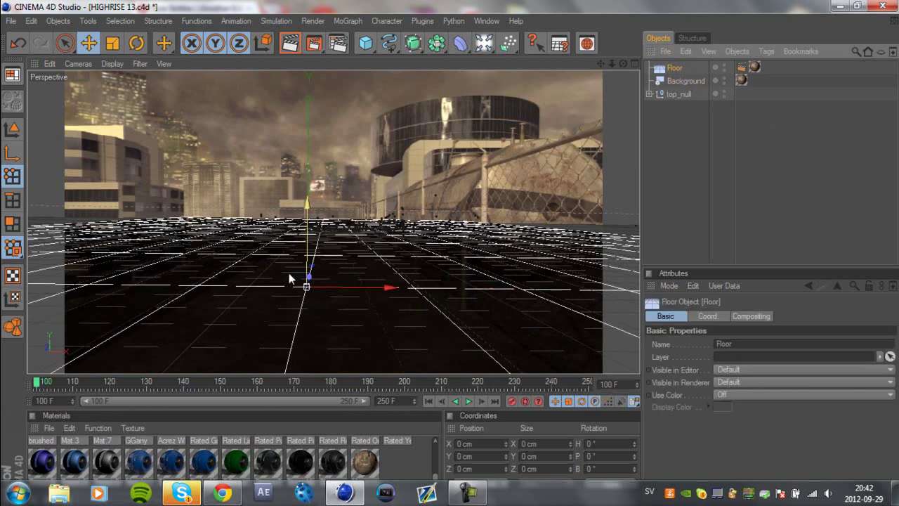
left_click(682, 82)
left_click(677, 96)
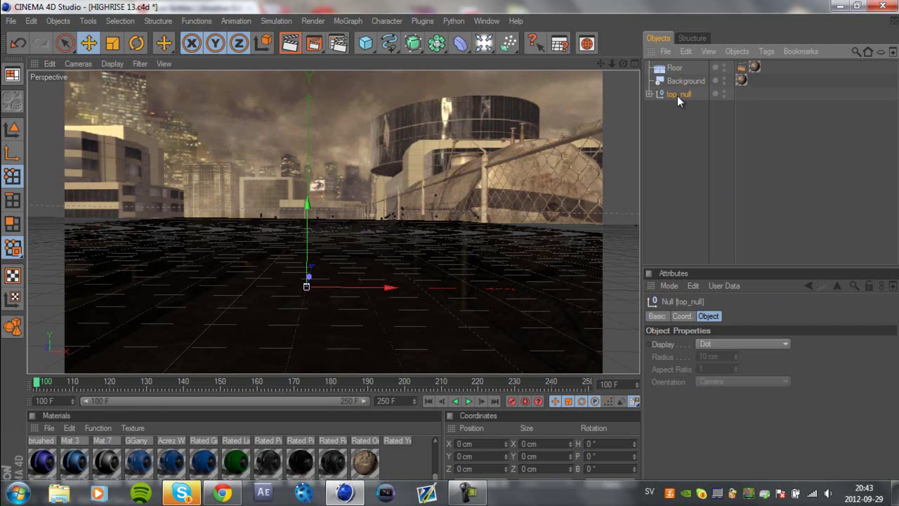
Step: Clear the object selection, then reselect Background and Floor
left_click_drag(669, 131, 675, 101)
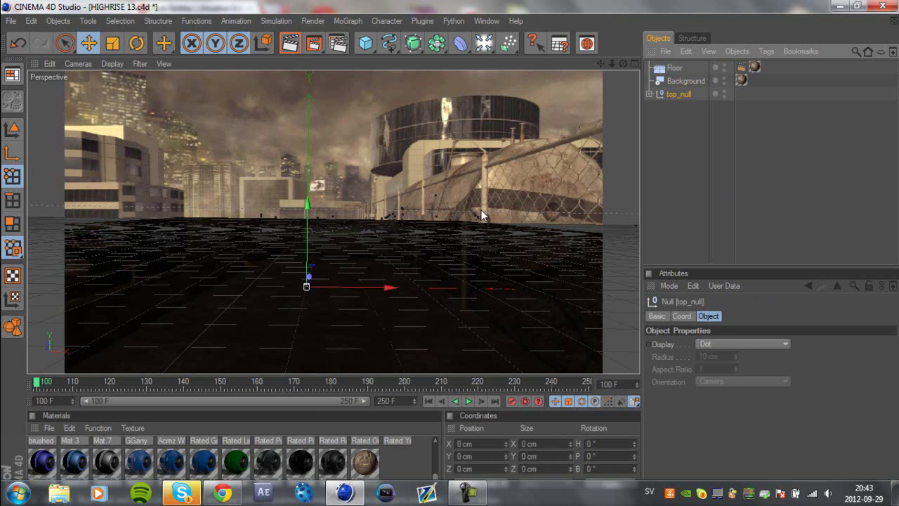
left_click(658, 175)
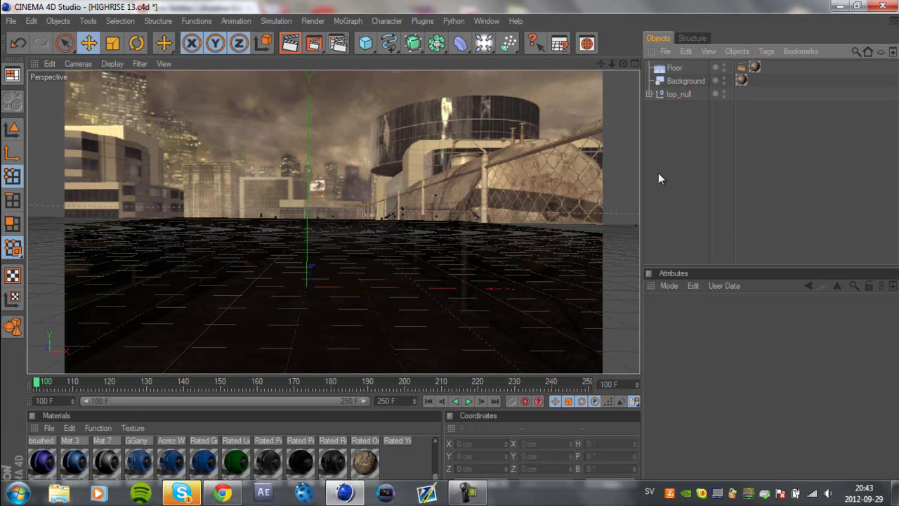
left_click(676, 81)
left_click(674, 68)
Step: Bring up the browser on the CLAN LOGO PACK! video tab and highlight its title and address
left_click(222, 492)
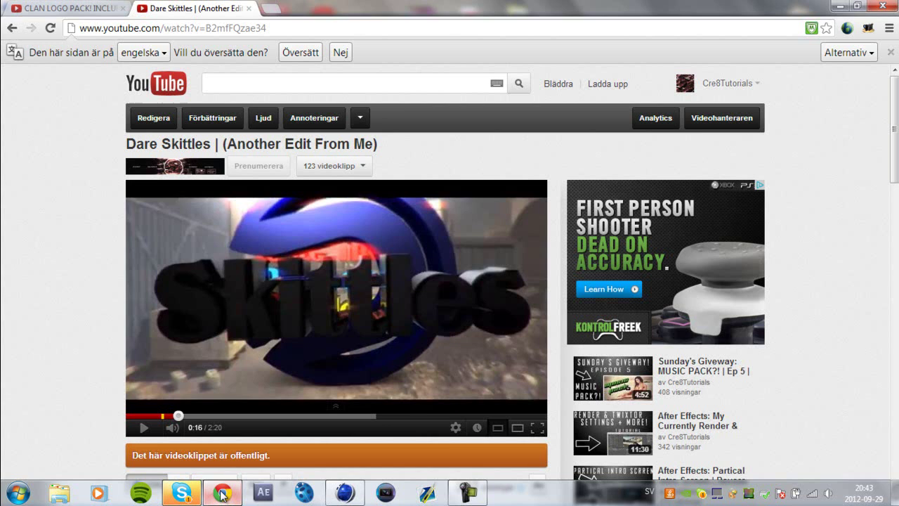
left_click(78, 7)
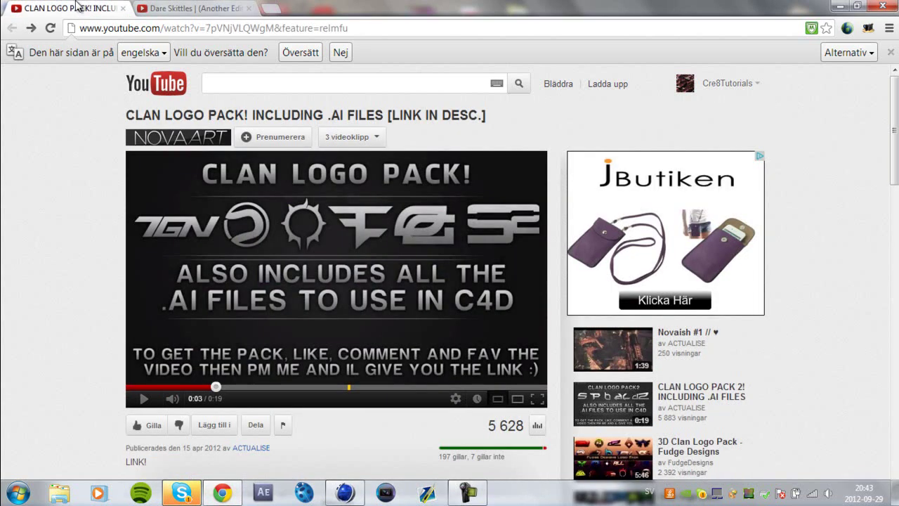
left_click_drag(133, 113, 593, 108)
left_click(593, 114)
left_click(387, 28)
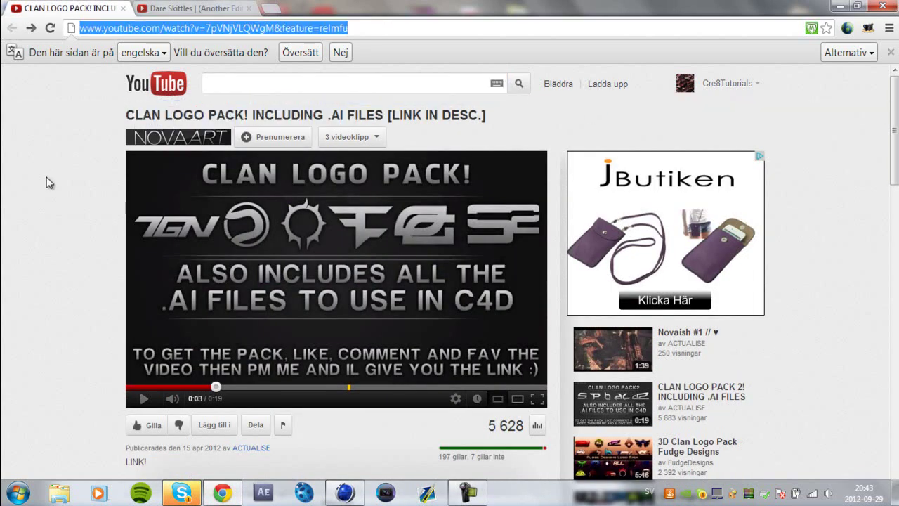
left_click(46, 182)
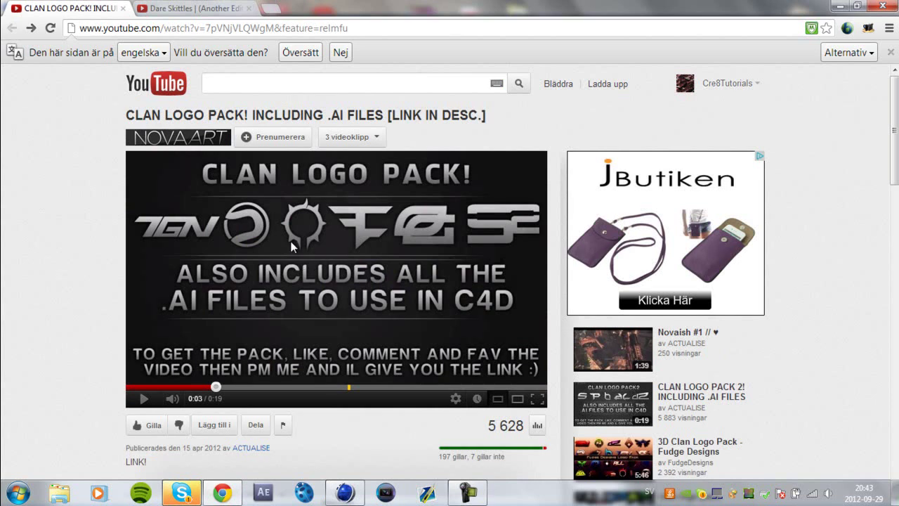
Step: Expand the description with Visa mer and open the Clan Logo Pack 2 link in a new tab
scroll(292, 246, "down", 4)
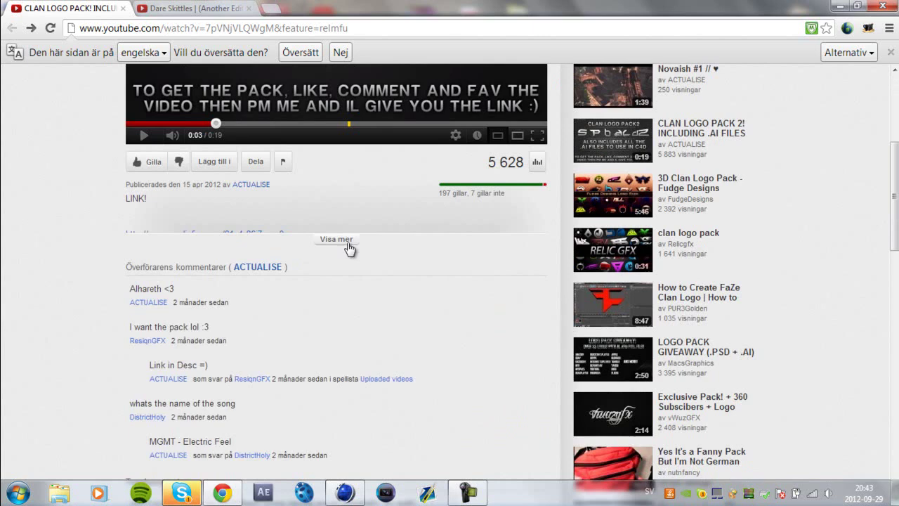
left_click(347, 240)
scroll(350, 284, "up", 1)
left_click(257, 377)
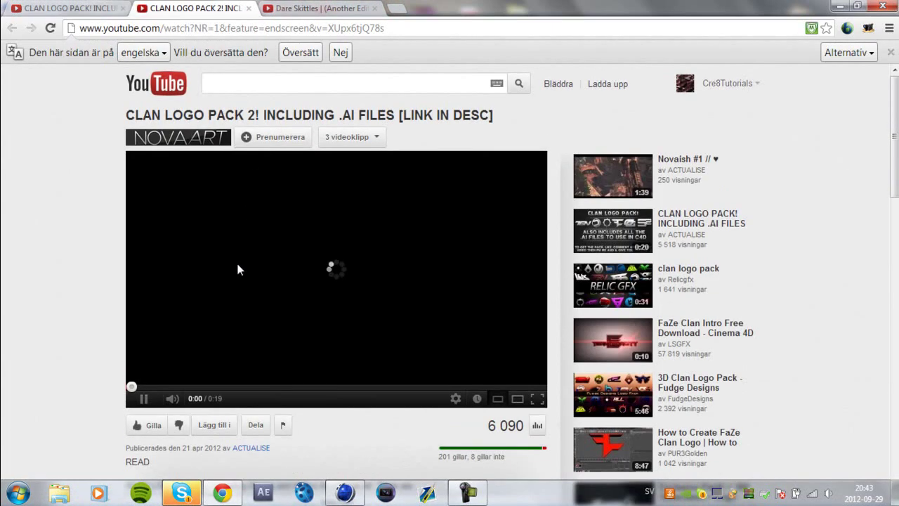
Step: Check the open tabs and pause the CLAN LOGO PACK 2 video
left_click(334, 7)
left_click(179, 8)
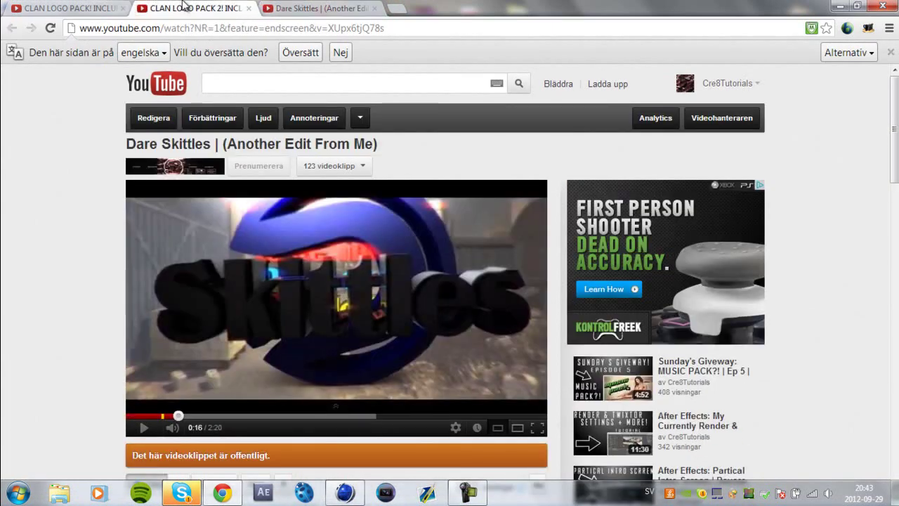
left_click(44, 8)
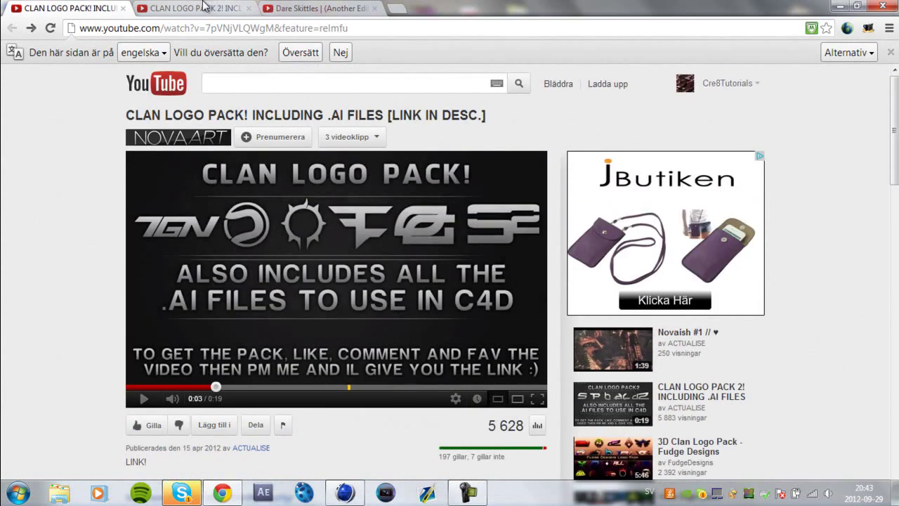
left_click(199, 7)
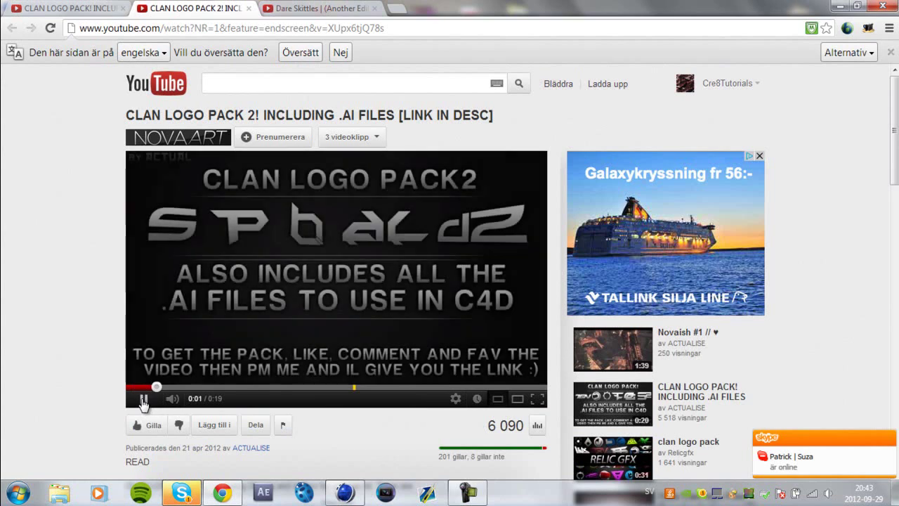
left_click(143, 400)
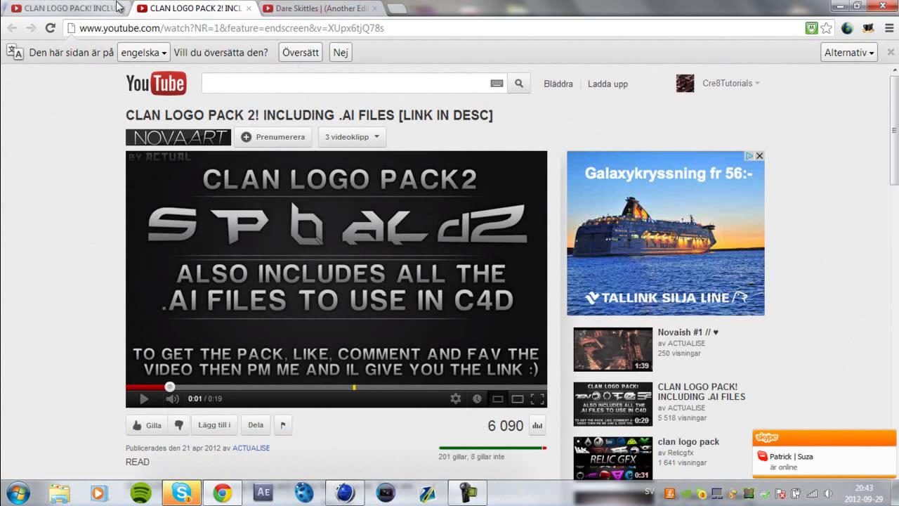
Step: Flip between the two clan logo pack tabs, then minimise Chrome to reveal Cinema 4D
left_click(61, 7)
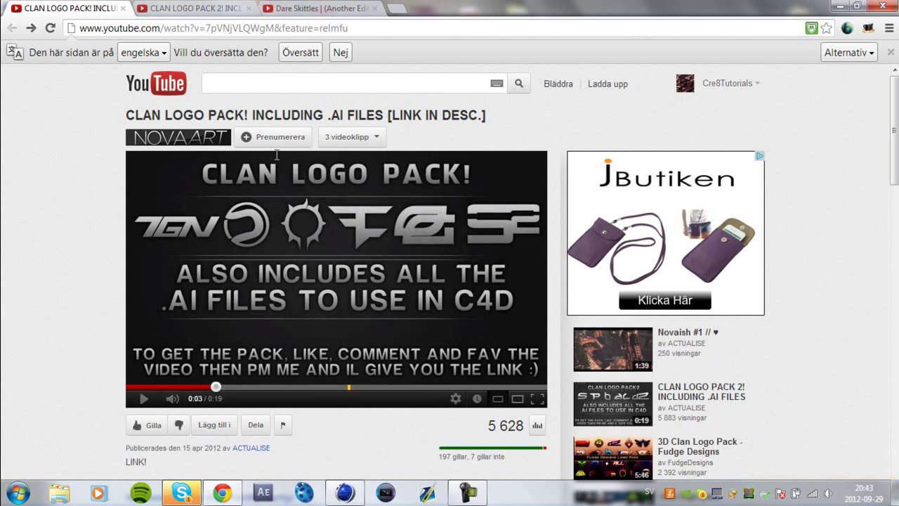
left_click(216, 7)
left_click(79, 7)
key("ctrl+Tab")
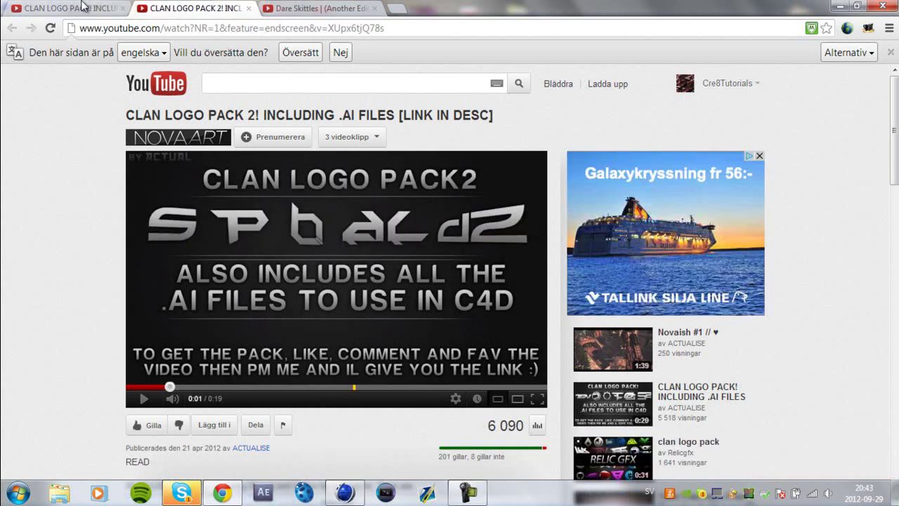
left_click(83, 6)
left_click(179, 7)
left_click(106, 7)
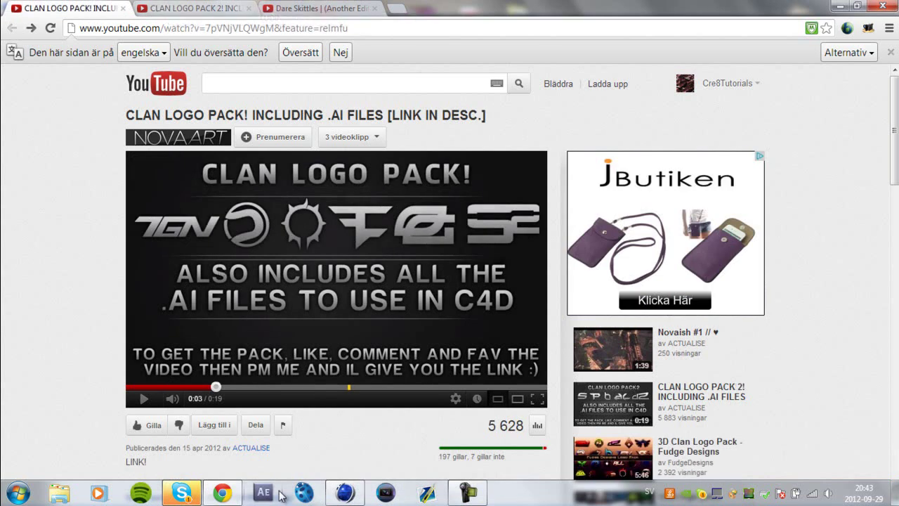
left_click(840, 6)
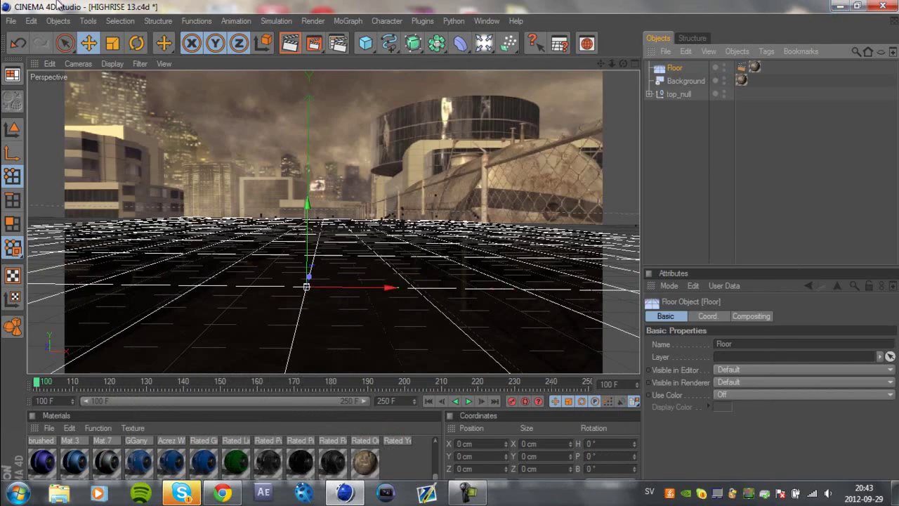
left_click(13, 21)
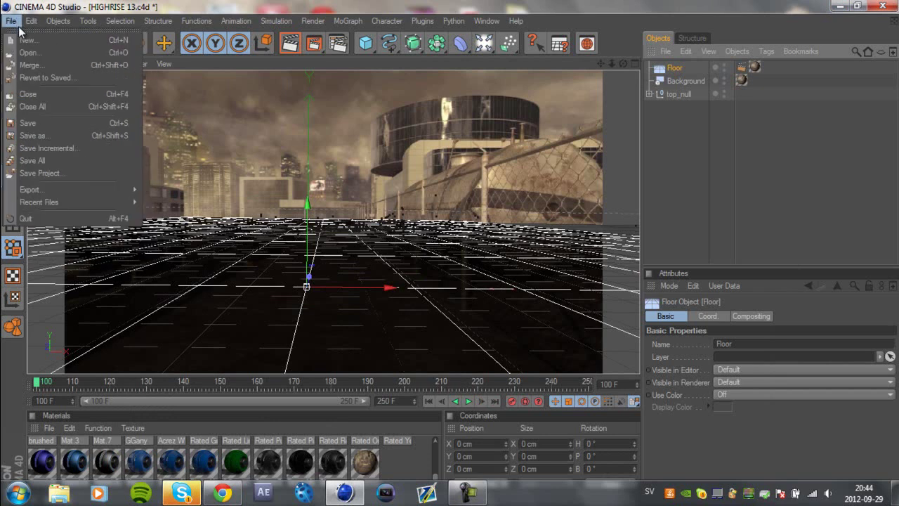
left_click(18, 27)
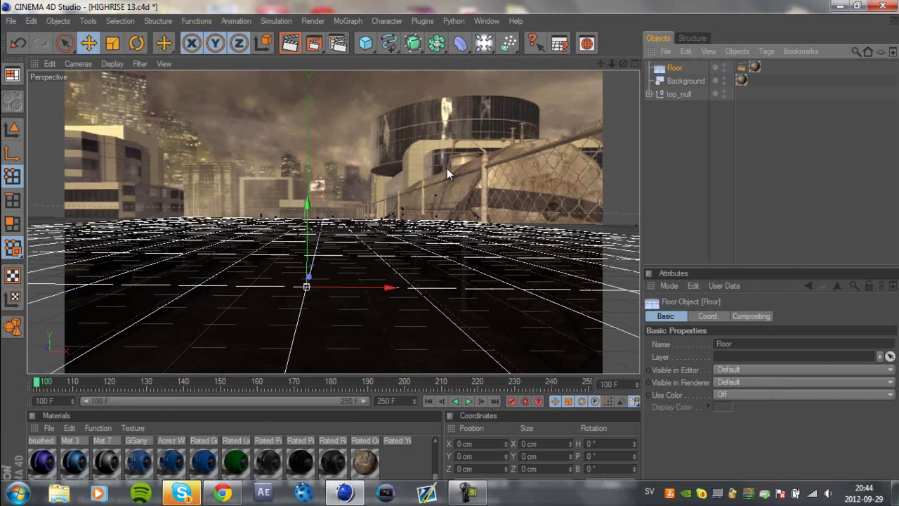
left_click(12, 24)
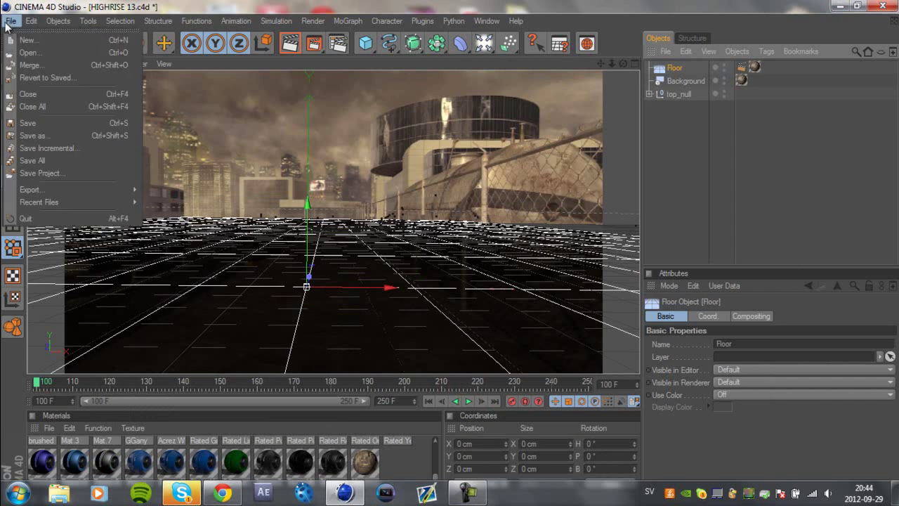
left_click(41, 65)
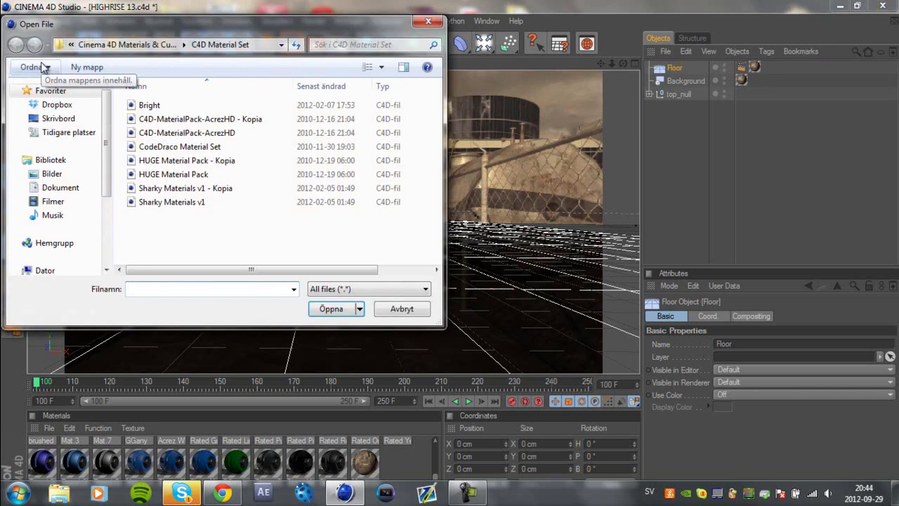
left_click(58, 118)
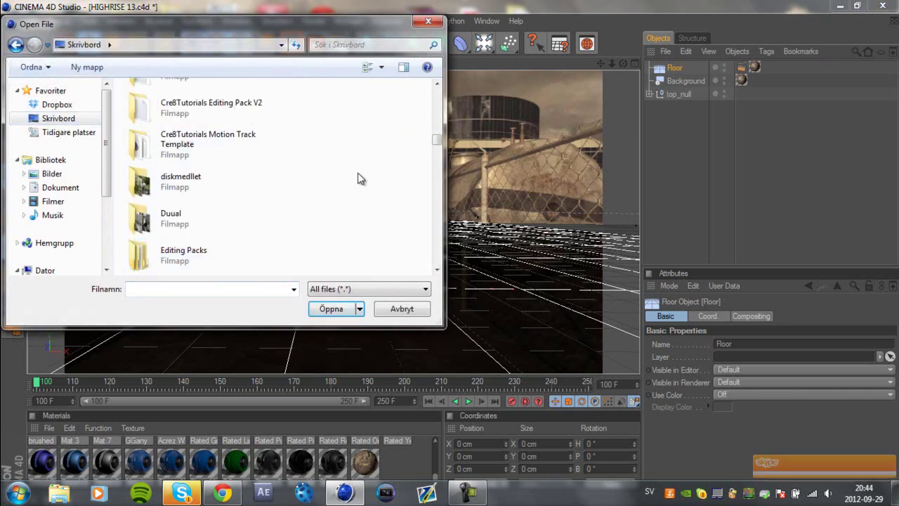
scroll(361, 176, "down", 5)
scroll(359, 178, "down", 10)
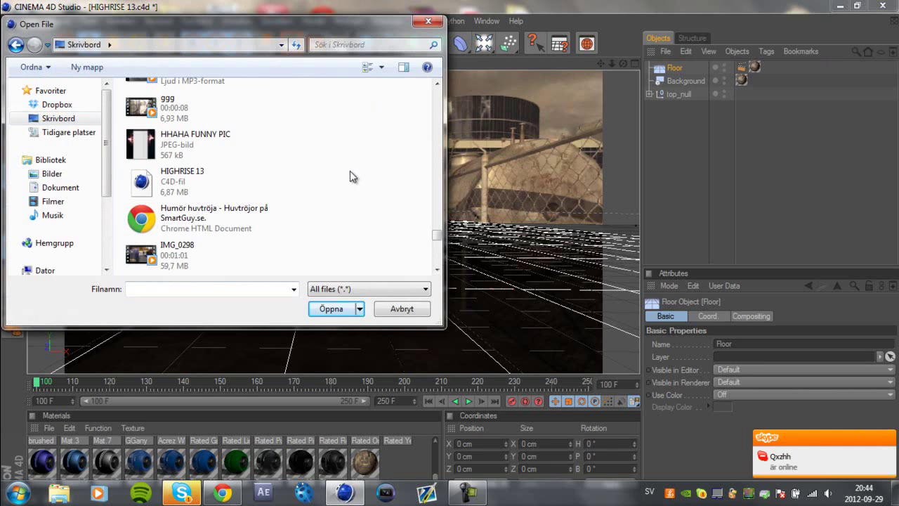
scroll(348, 174, "down", 5)
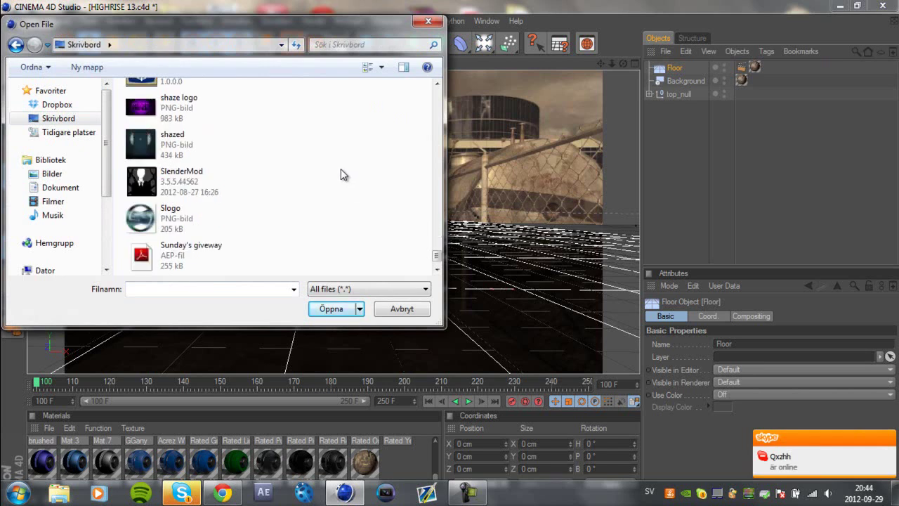
scroll(340, 175, "up", 3)
scroll(341, 175, "down", 3)
scroll(340, 169, "up", 15)
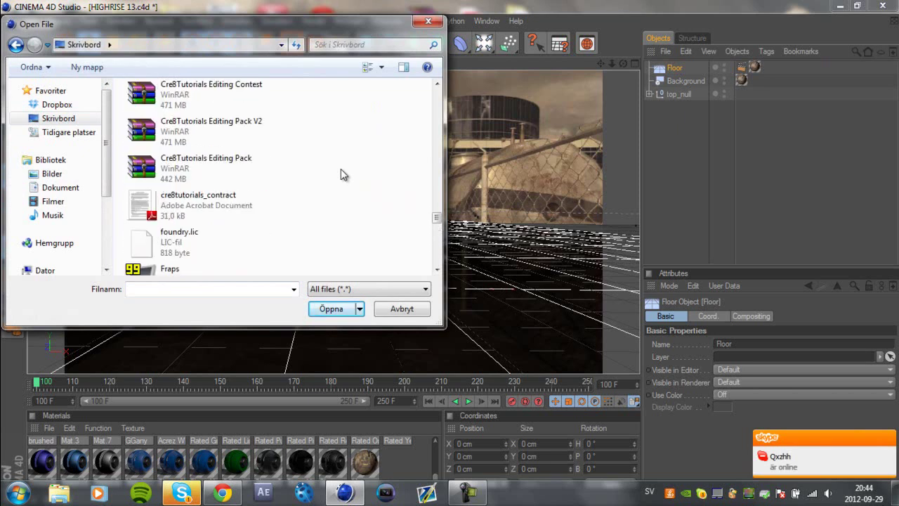
scroll(339, 169, "up", 5)
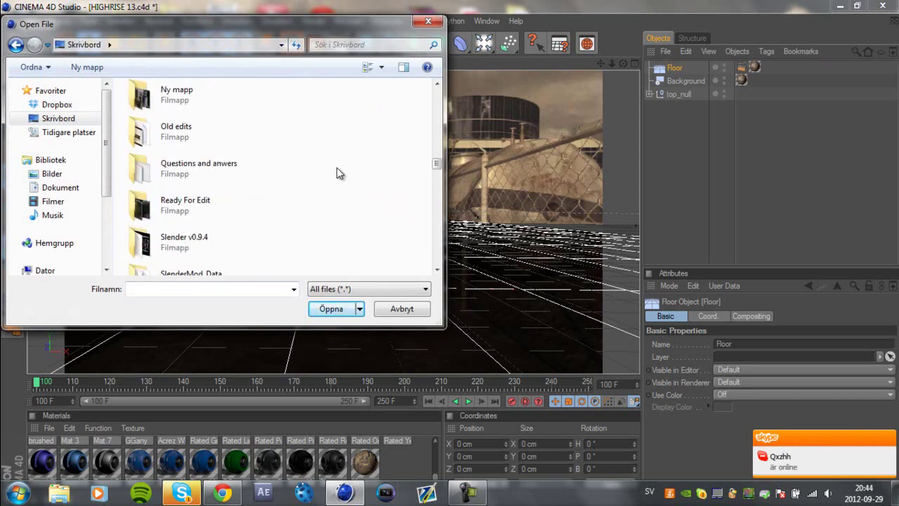
scroll(338, 174, "up", 5)
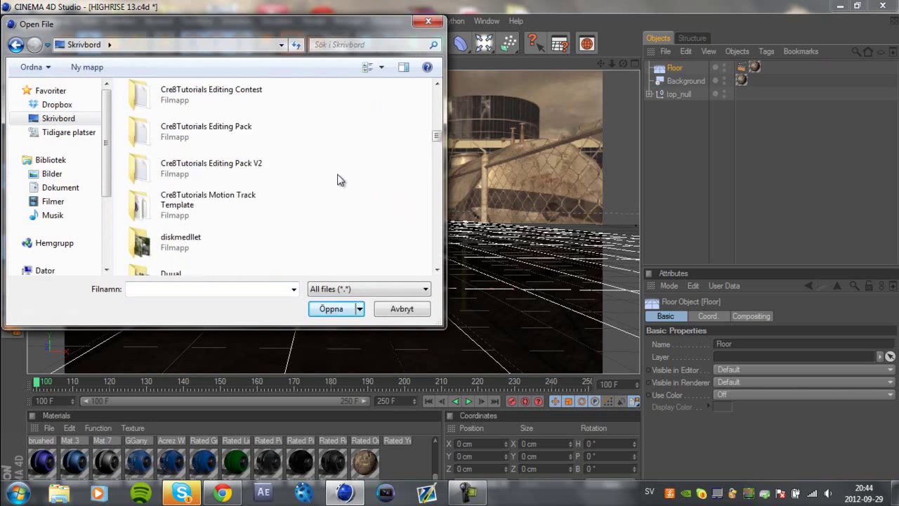
left_click(253, 90)
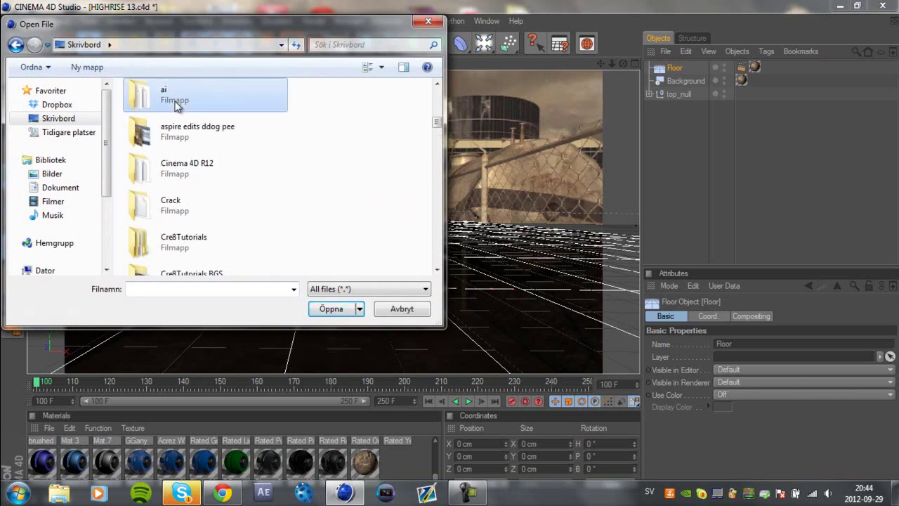
scroll(257, 81, "up", 1)
left_click(427, 21)
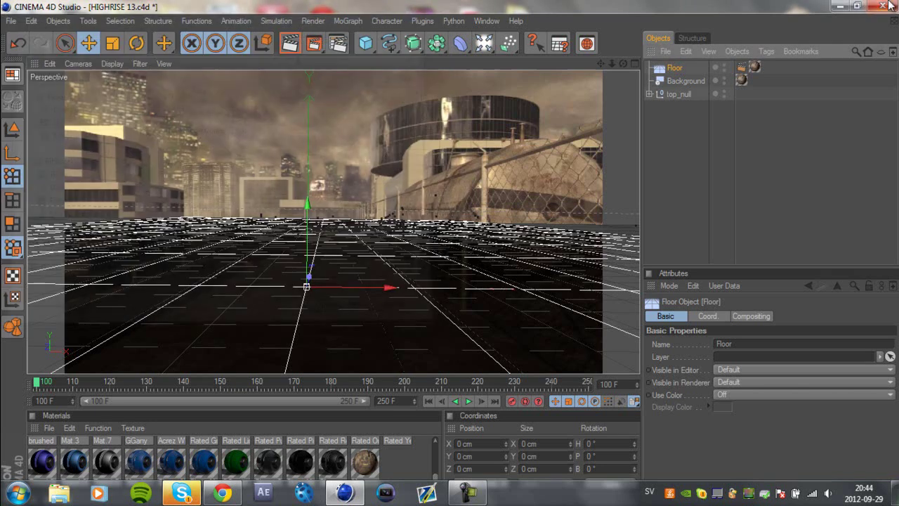
Step: Show the desktop and drag the ai and 2D folders toward its top right
key("super+d")
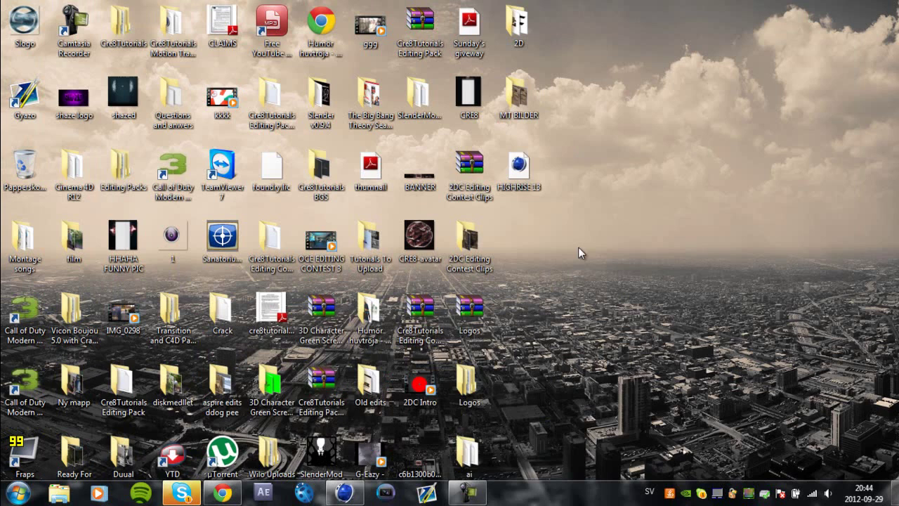
left_click_drag(468, 454, 664, 78)
left_click_drag(518, 21, 671, 90)
left_click_drag(700, 154, 666, 121)
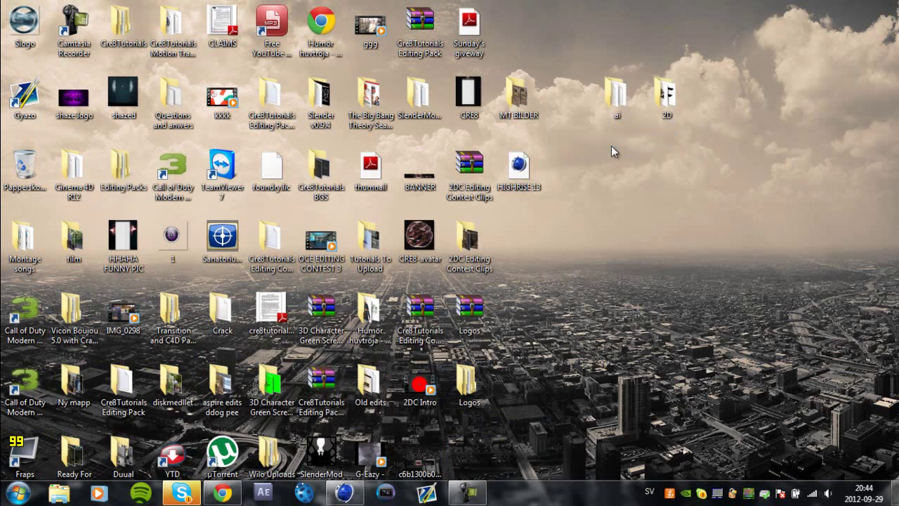
Step: Open the ai folder to view its logo files, then close it
mouse_move(612, 148)
left_mouse_down()
mouse_move(624, 118)
mouse_move(636, 116)
mouse_move(616, 131)
left_mouse_up()
double_click(618, 97)
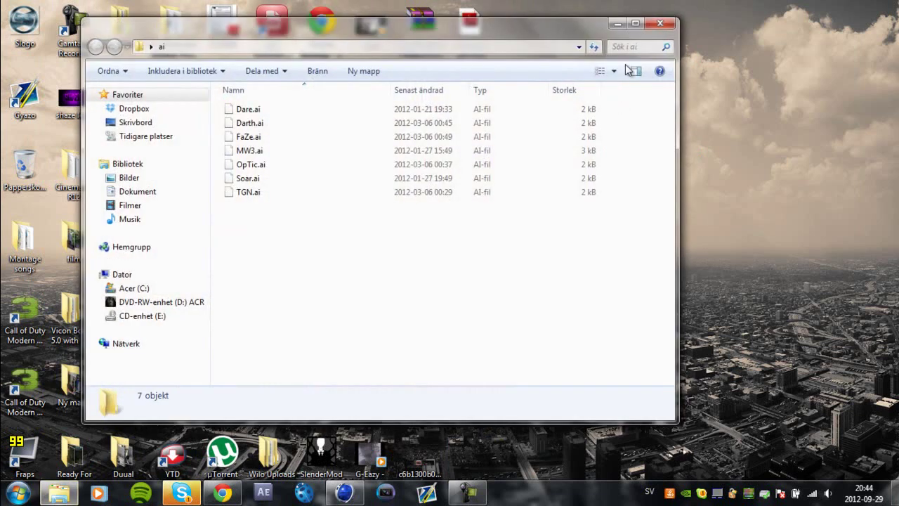
left_click(659, 26)
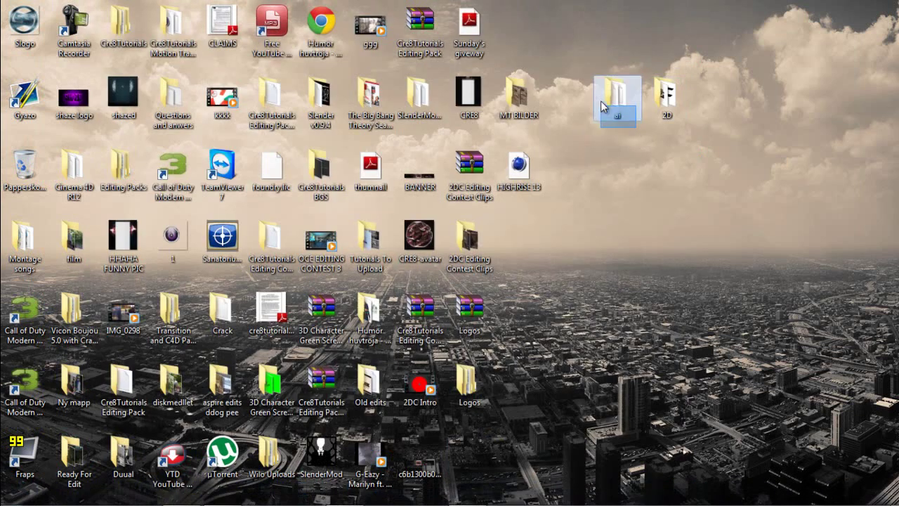
Step: Place the 2D folder on the top row after ai and restore Cinema 4D
left_click_drag(635, 126, 534, 55)
left_click_drag(668, 95, 601, 30)
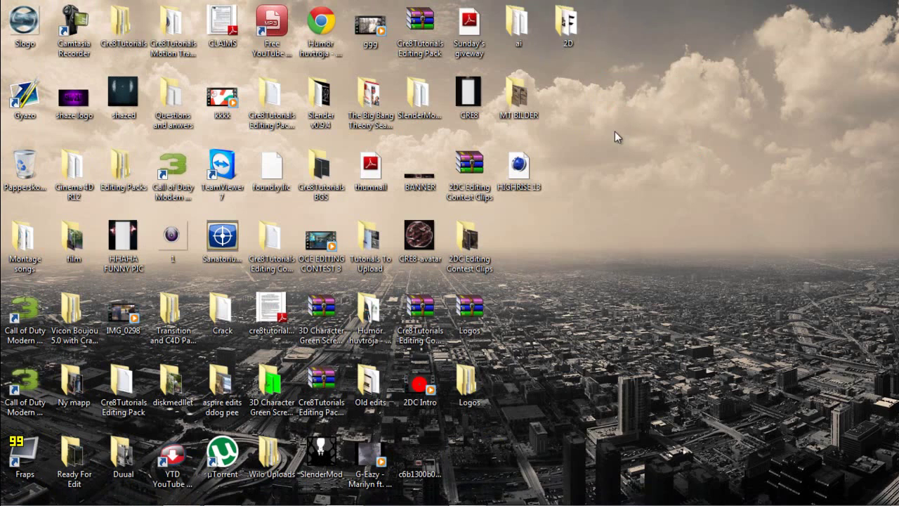
mouse_move(249, 496)
left_click(222, 493)
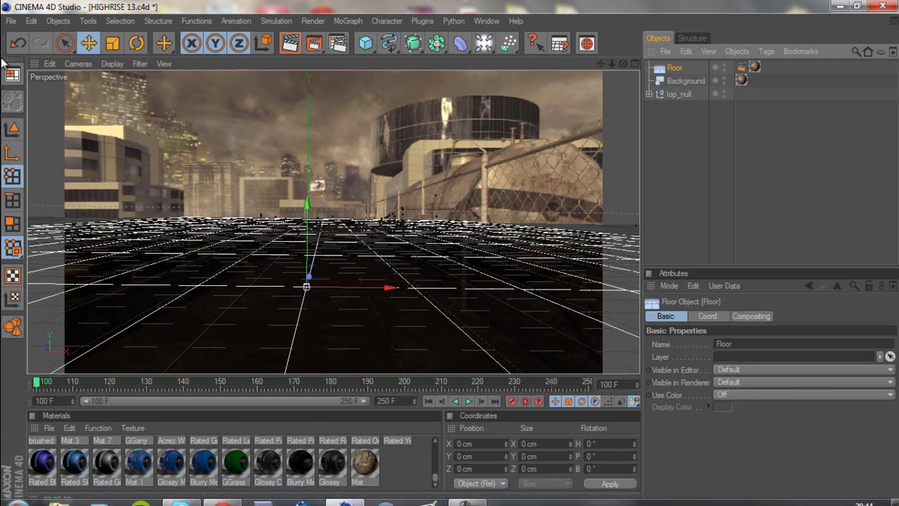
Step: Merge a file from the File menu, browsing Desktop > ai and opening Dare.ai
left_click(11, 20)
left_click(28, 62)
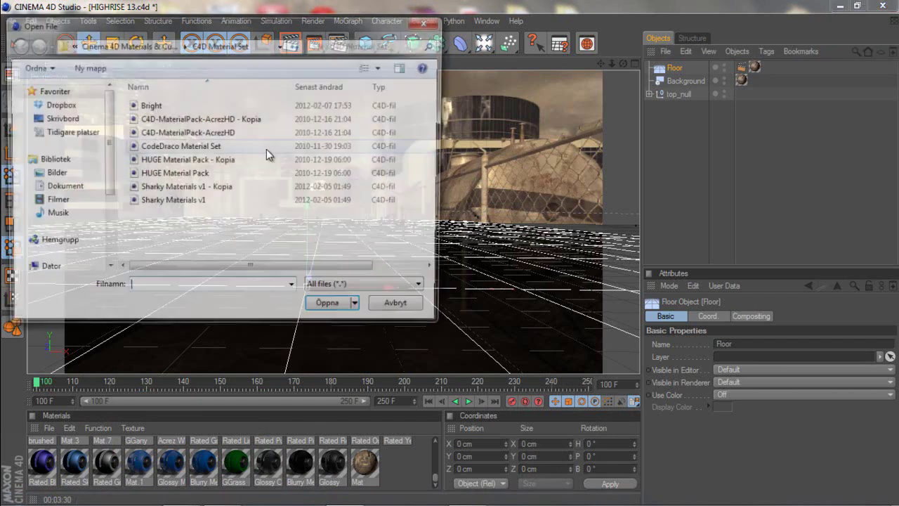
left_click(49, 118)
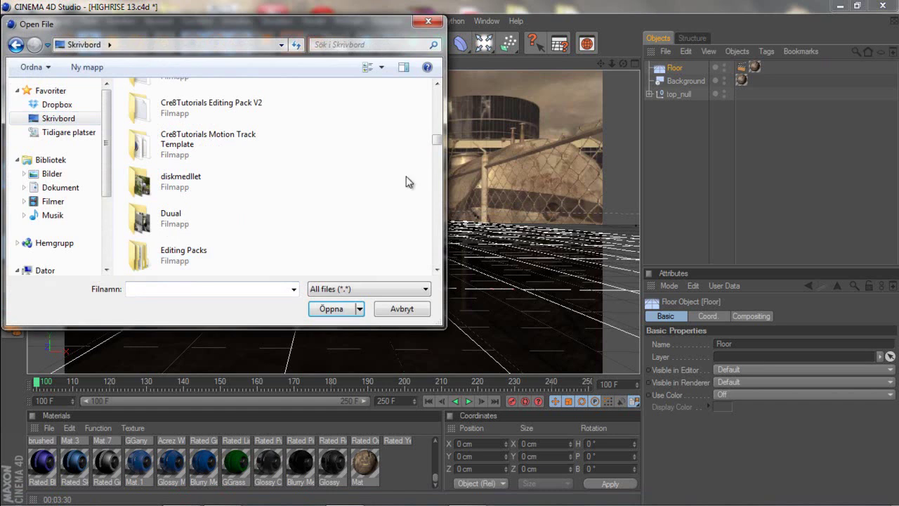
left_click(187, 289)
type("ai")
left_click(330, 310)
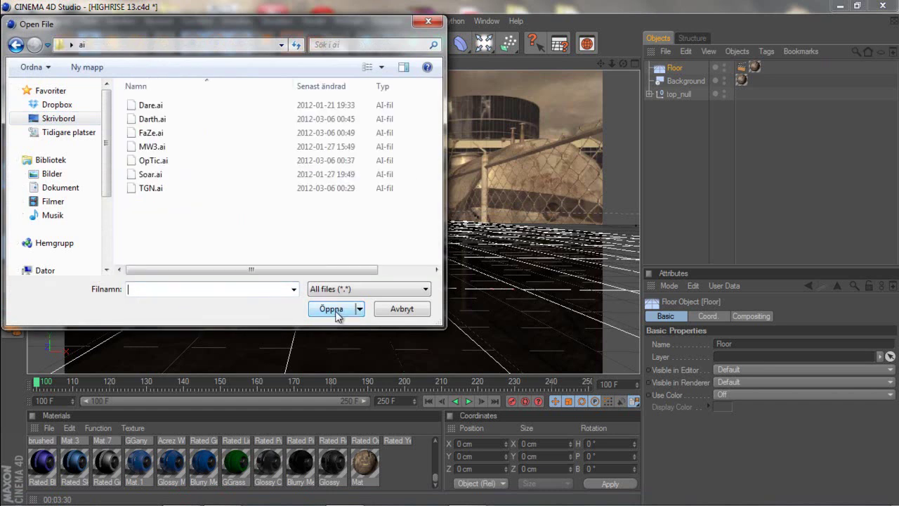
left_click(149, 107)
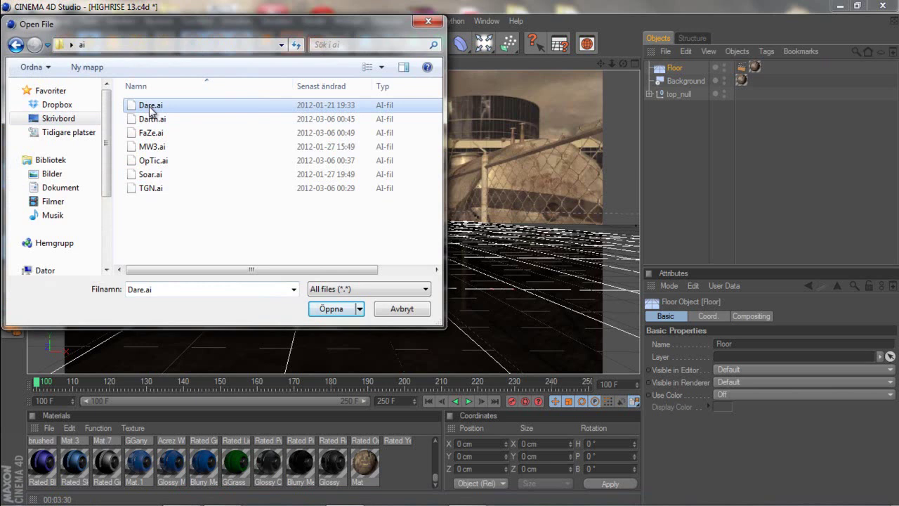
left_click(329, 309)
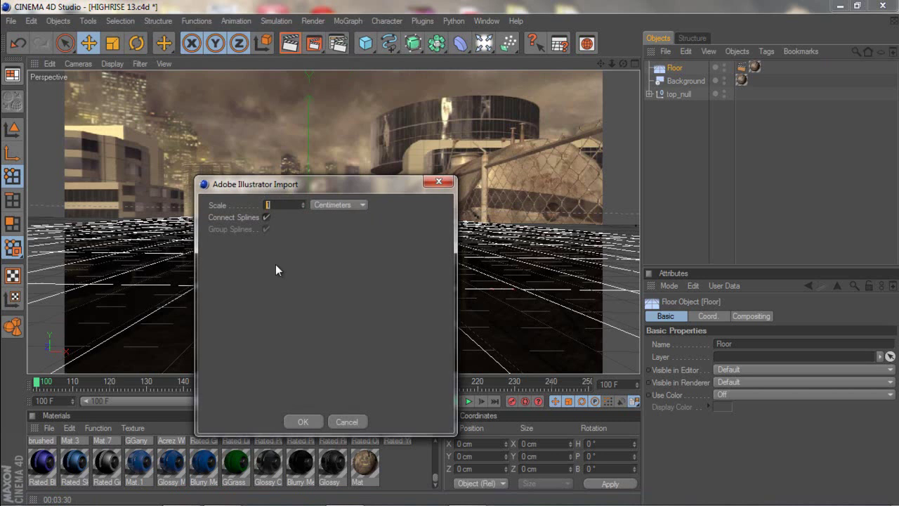
Step: Import the Dare splines, then shift the Dare null left and along Z in the Right view
left_click(302, 422)
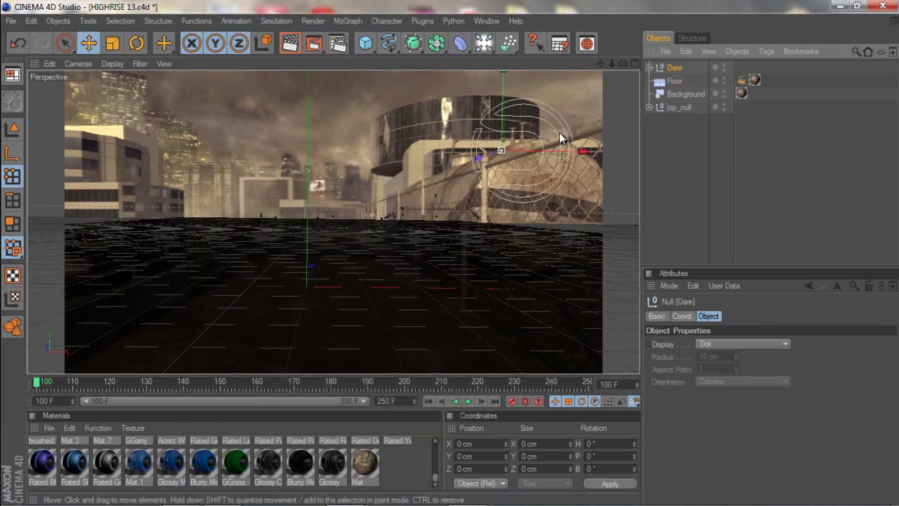
left_click_drag(541, 154, 298, 216)
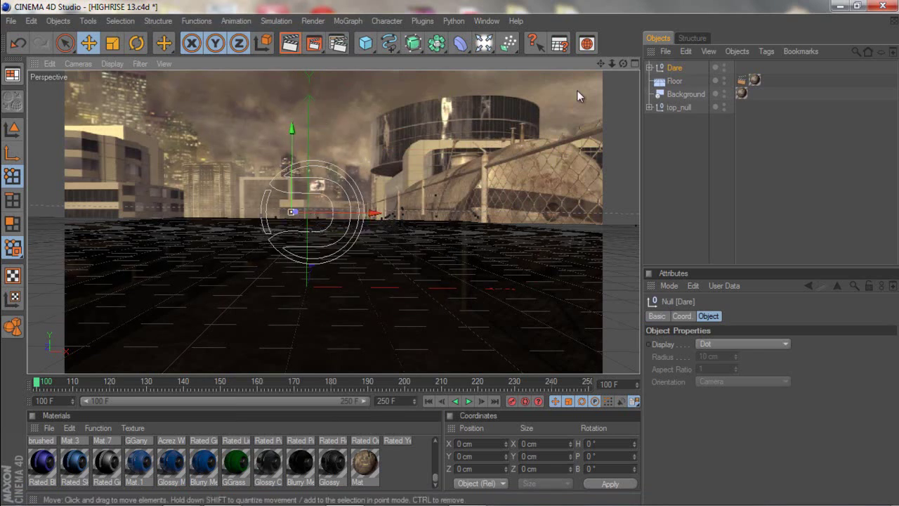
left_click(633, 63)
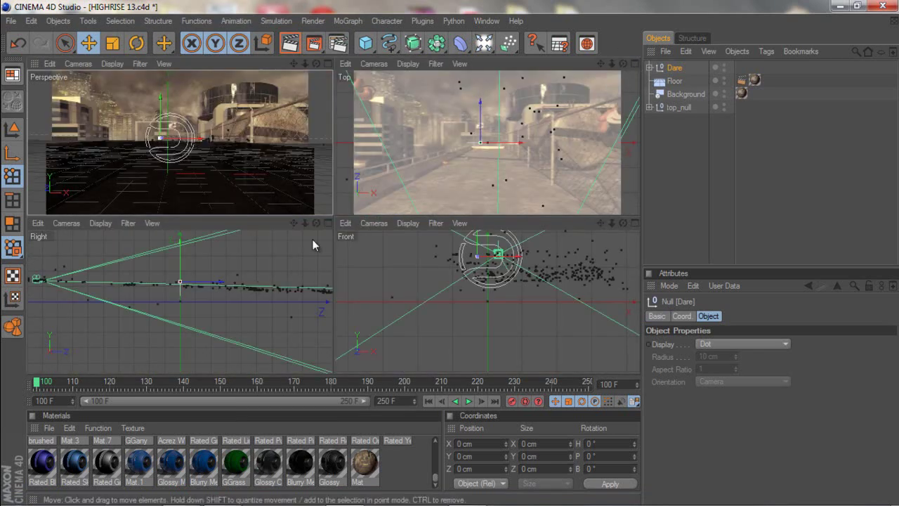
left_click(328, 223)
scroll(546, 106, "down", 10)
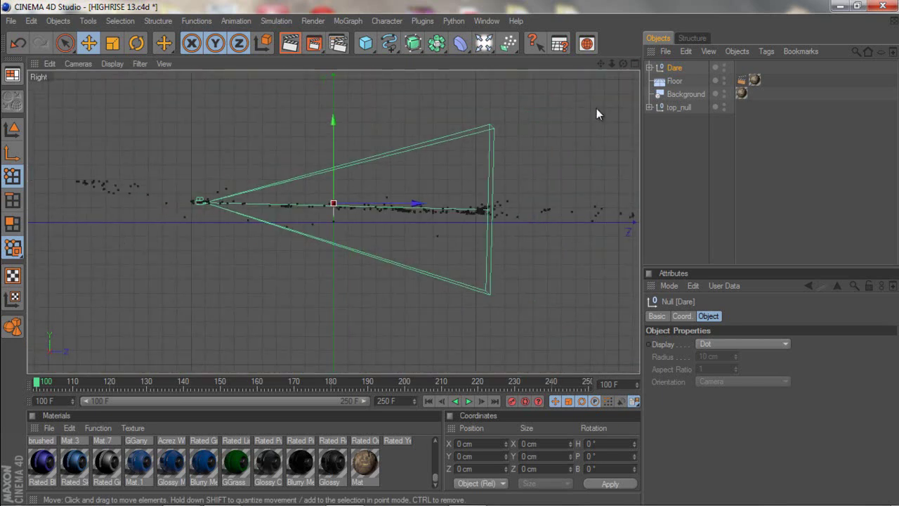
scroll(624, 105, "up", 4)
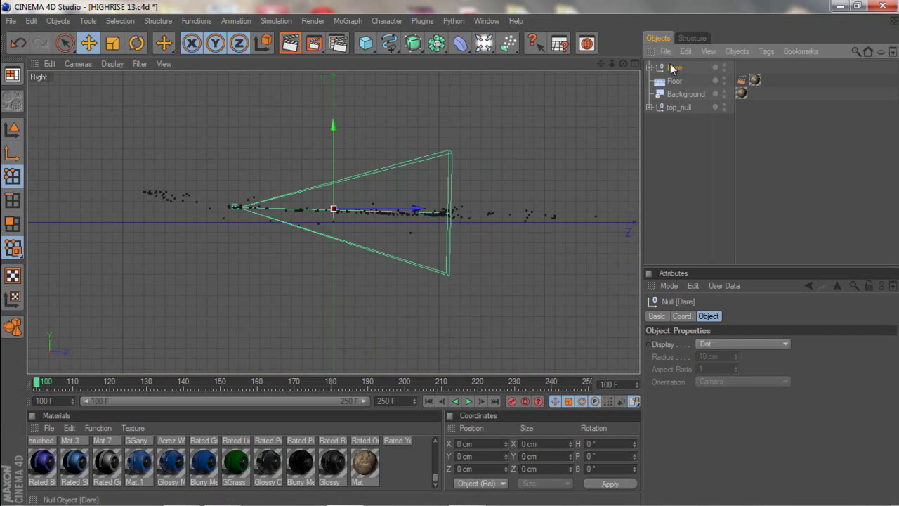
left_click_drag(395, 211, 318, 204)
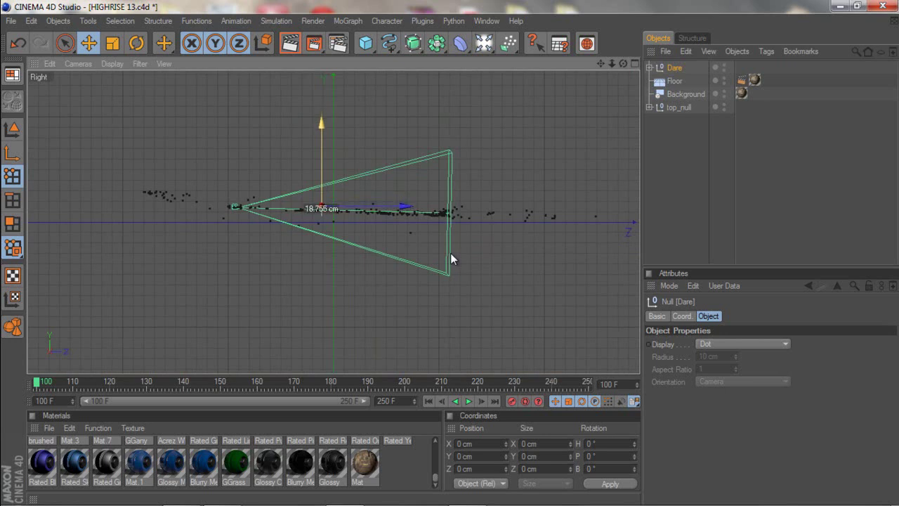
Step: In the Perspective view, check frames 147 and 135, move the logo into frame, and expand Dare
left_click(636, 63)
left_click(331, 63)
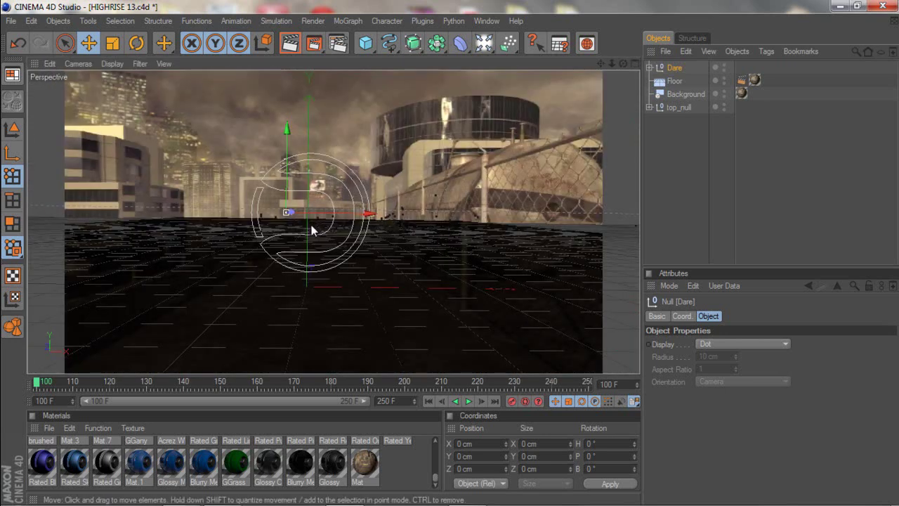
key("g")
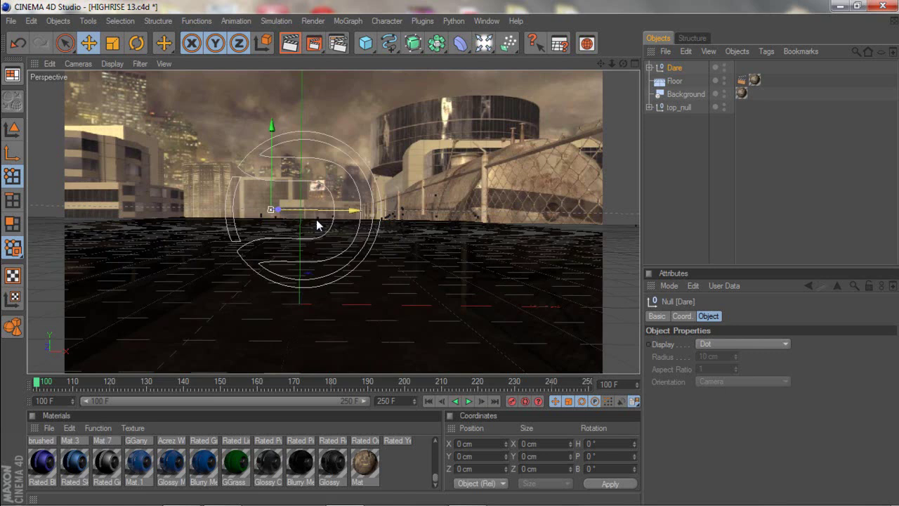
left_click_drag(71, 384, 209, 380)
left_click_drag(306, 204, 451, 253)
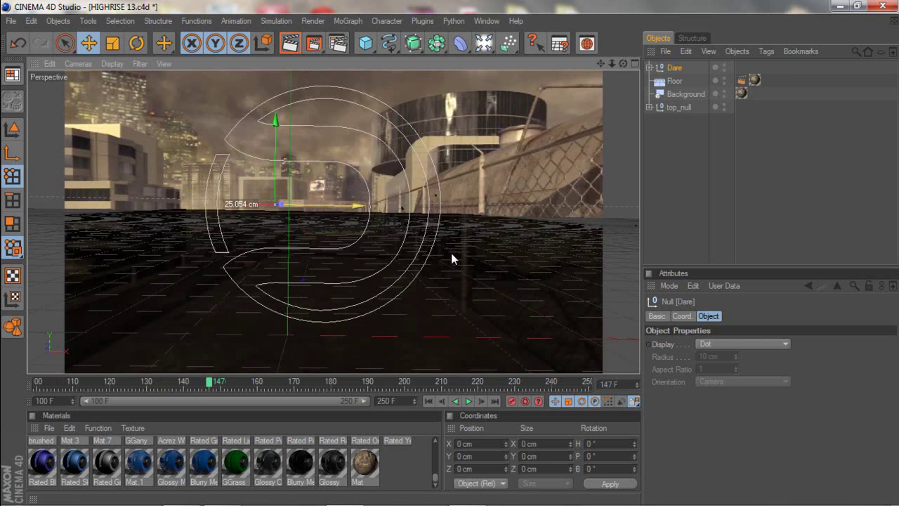
left_click_drag(208, 385, 165, 384)
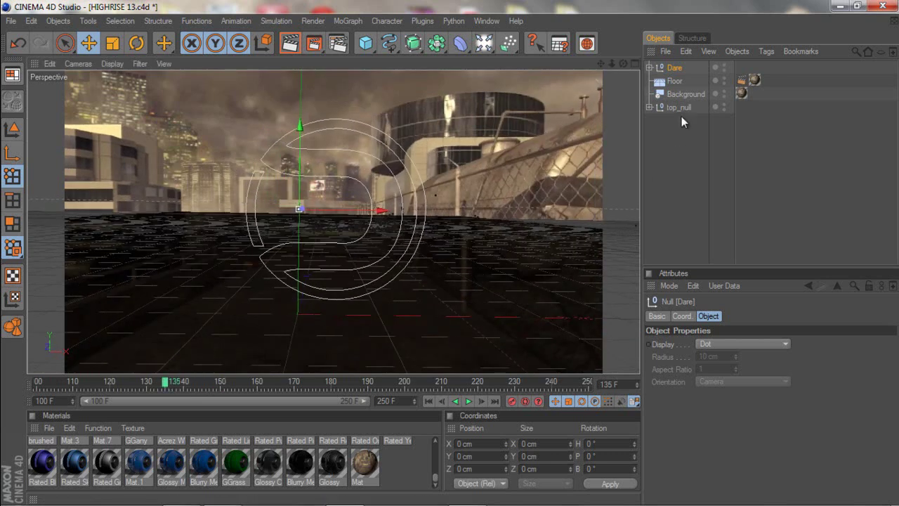
left_click(649, 67)
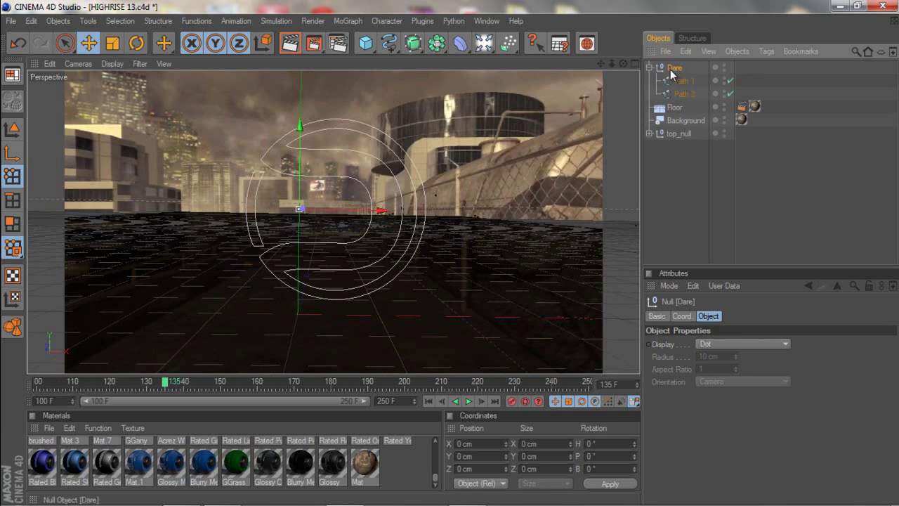
Step: Drag Path 1 and Path 3 out of the Dare null to the scene's top level
left_click(685, 80)
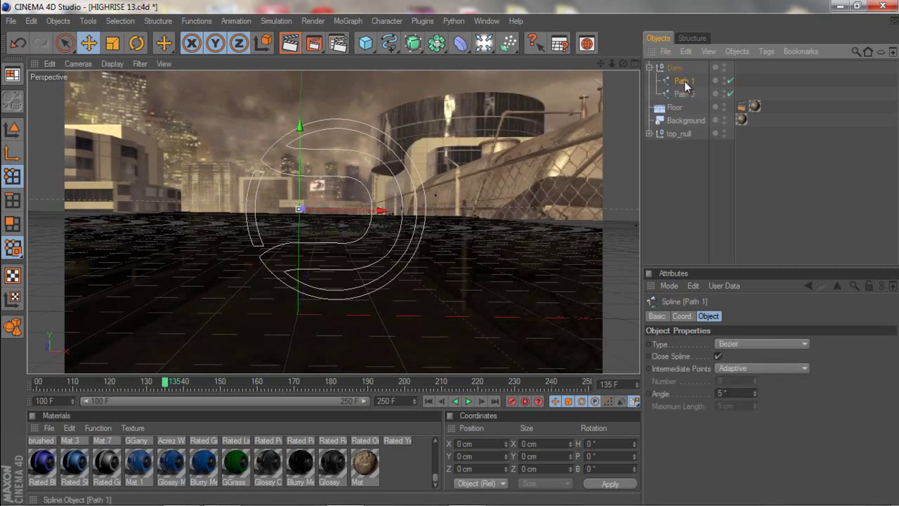
left_click_drag(653, 188, 672, 173)
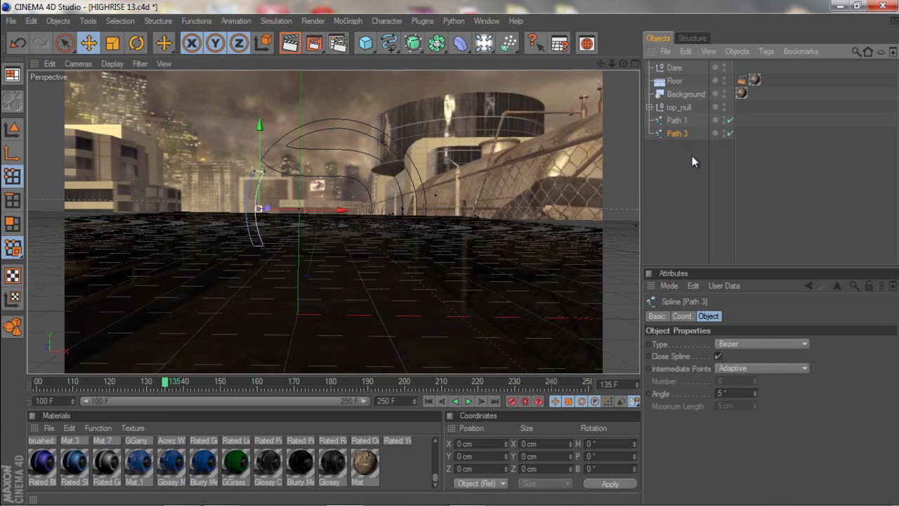
key("ctrl+z")
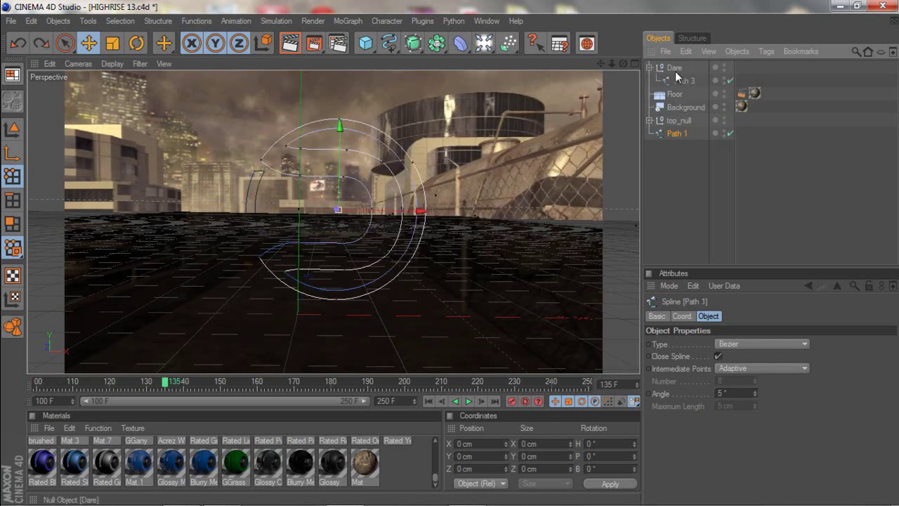
left_click(675, 71)
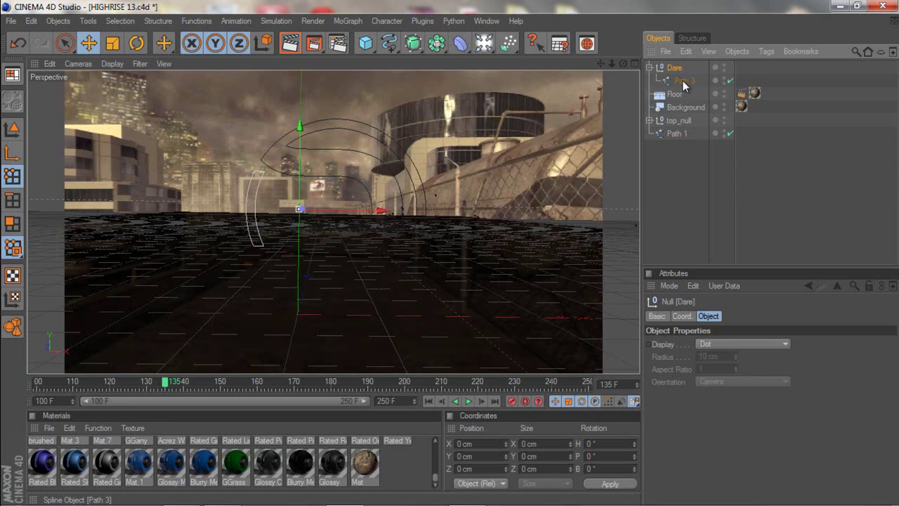
left_click(683, 81)
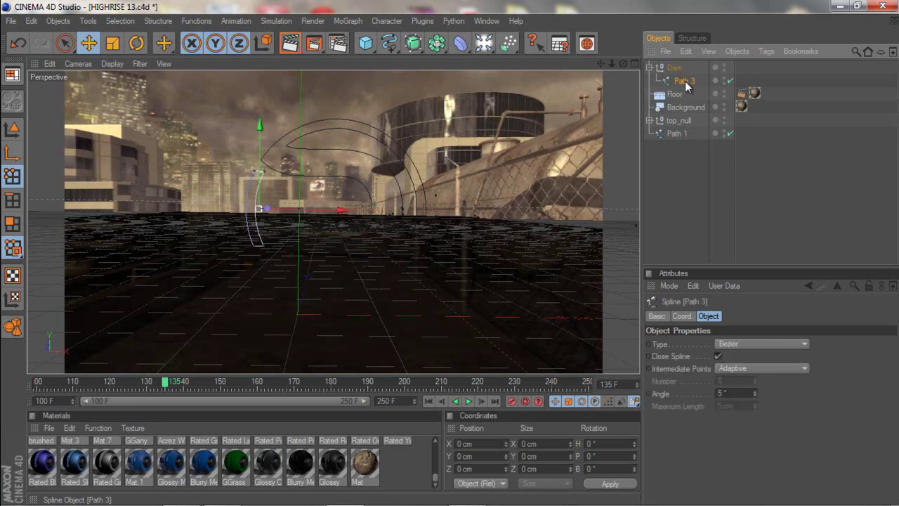
left_click_drag(685, 81, 708, 130)
left_click_drag(681, 146, 680, 147)
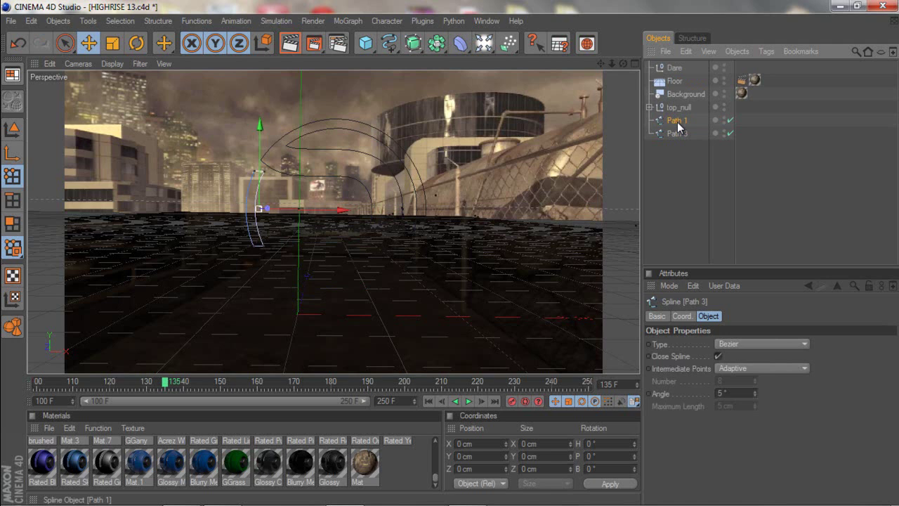
key("ctrl+z")
key("ctrl+z")
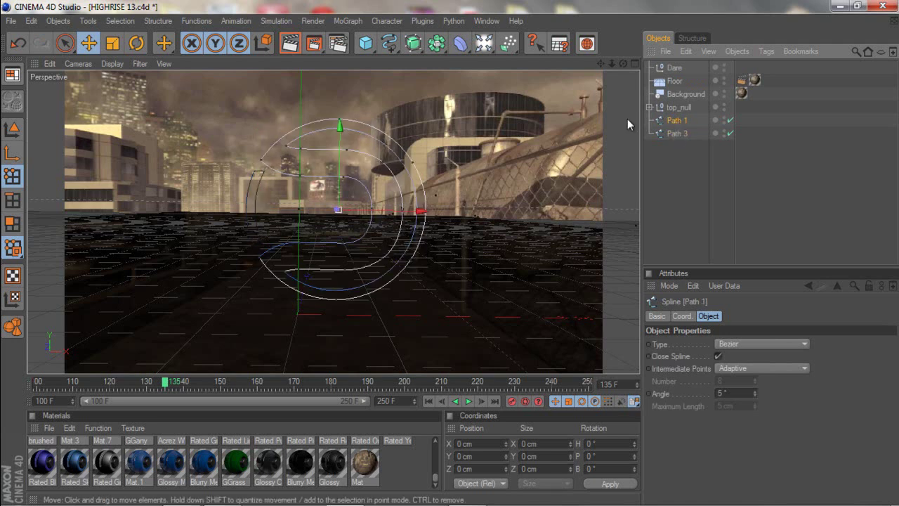
Step: Delete the empty Dare null and select the Path 1 and Path 3 splines
left_click(676, 69)
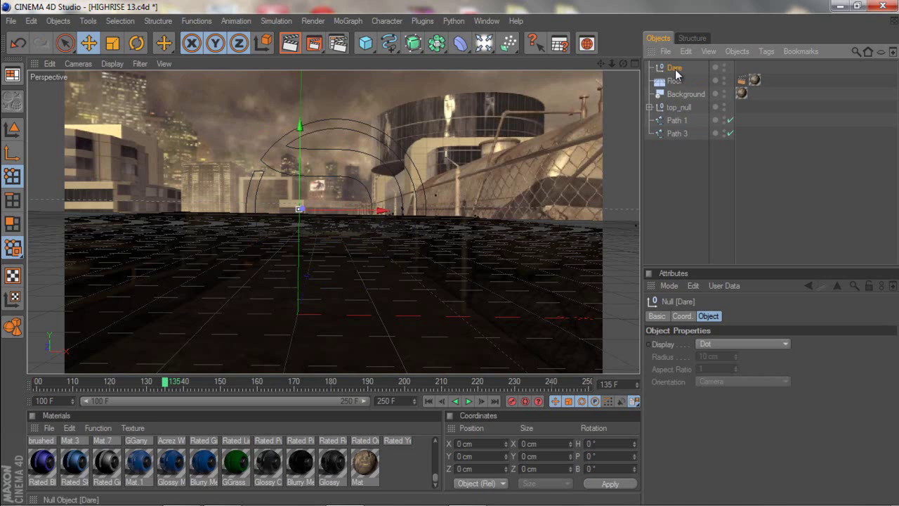
key("Delete")
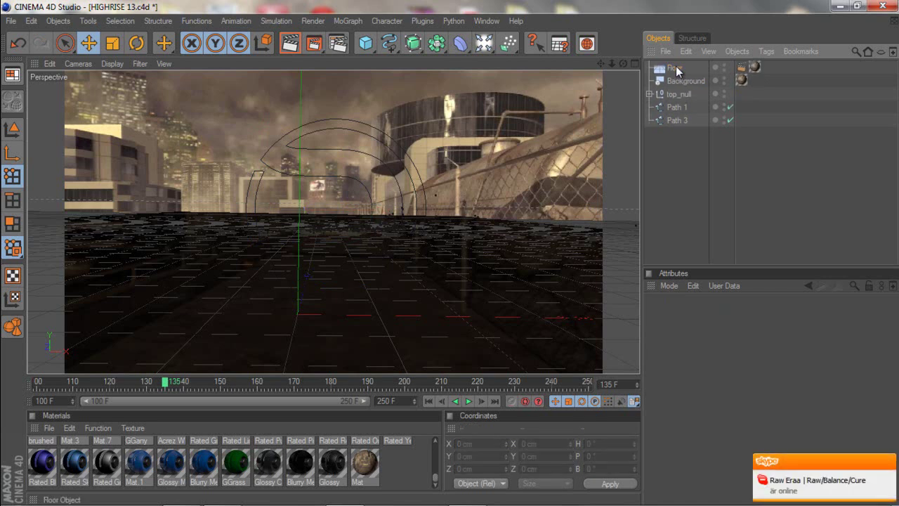
left_click(678, 108)
left_click(677, 120)
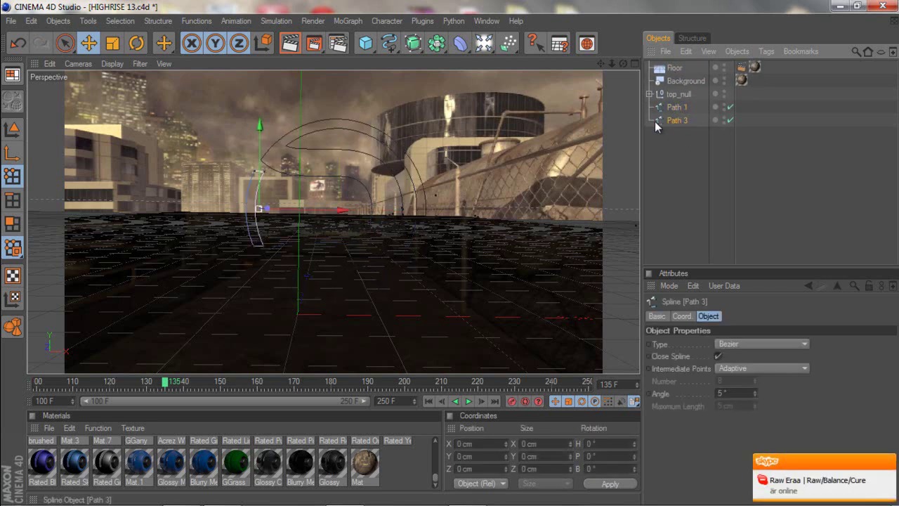